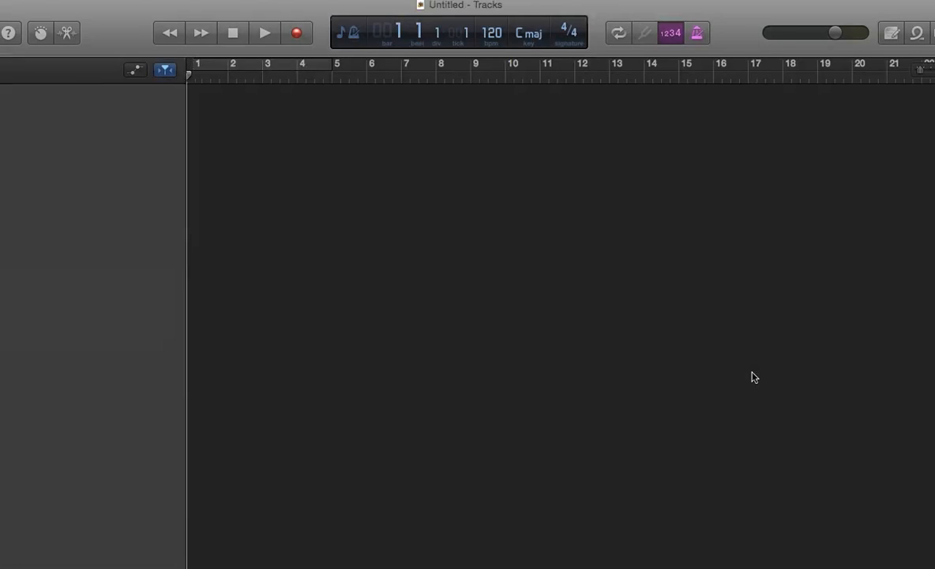
- Create an audio track for recording with a microphone on Input 1 and dismiss the feedback notice
click(527, 204)
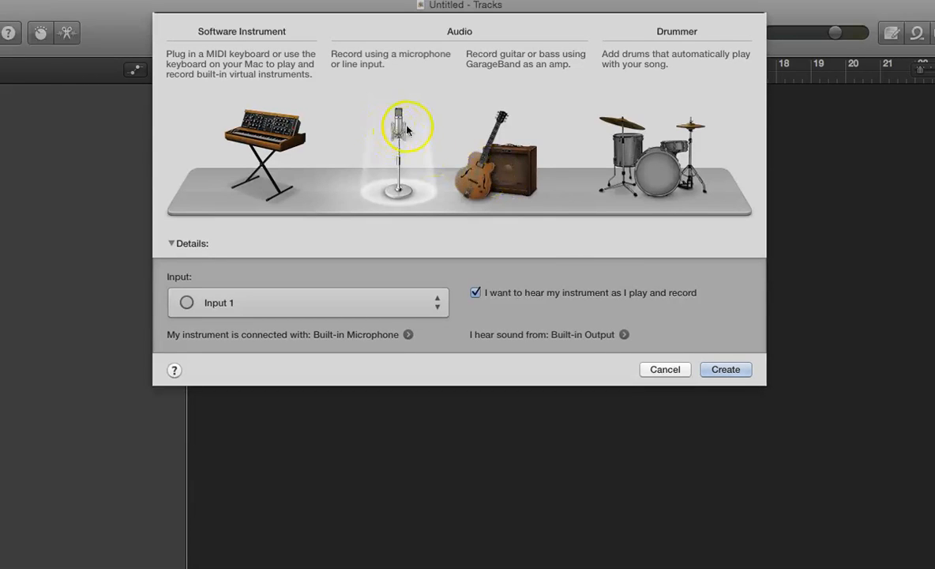
click(728, 369)
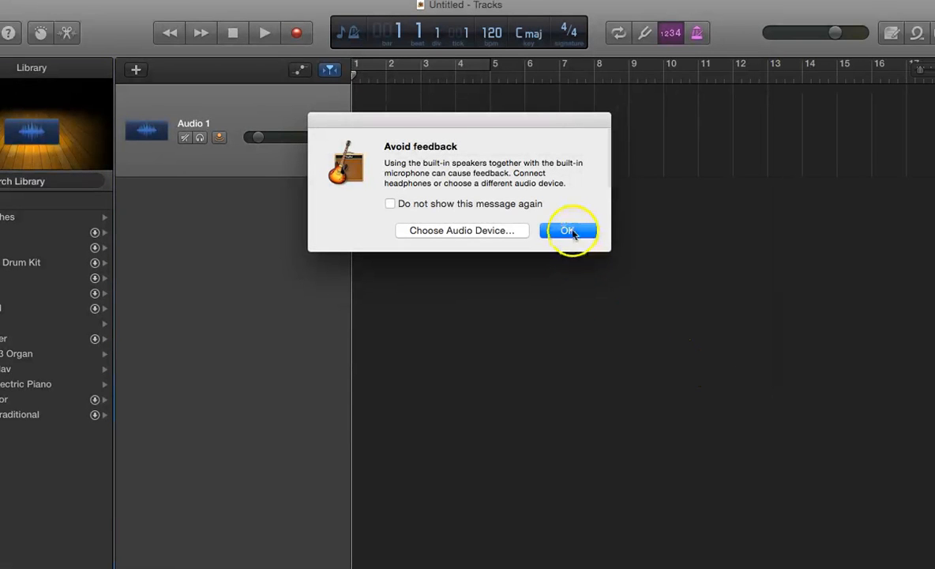
click(574, 231)
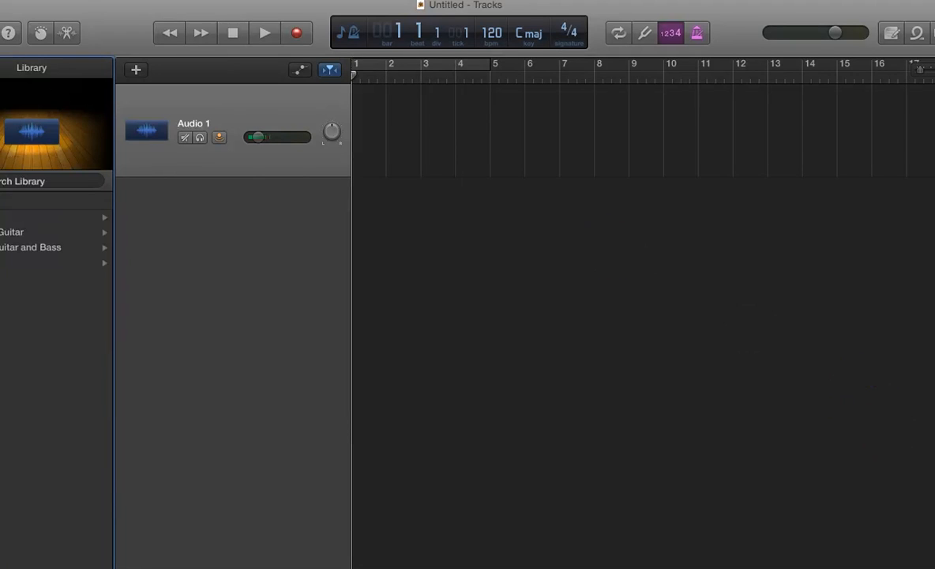
- Resize the project window so its side edges and the whole library fit on the screen
drag(934, 568, 931, 563)
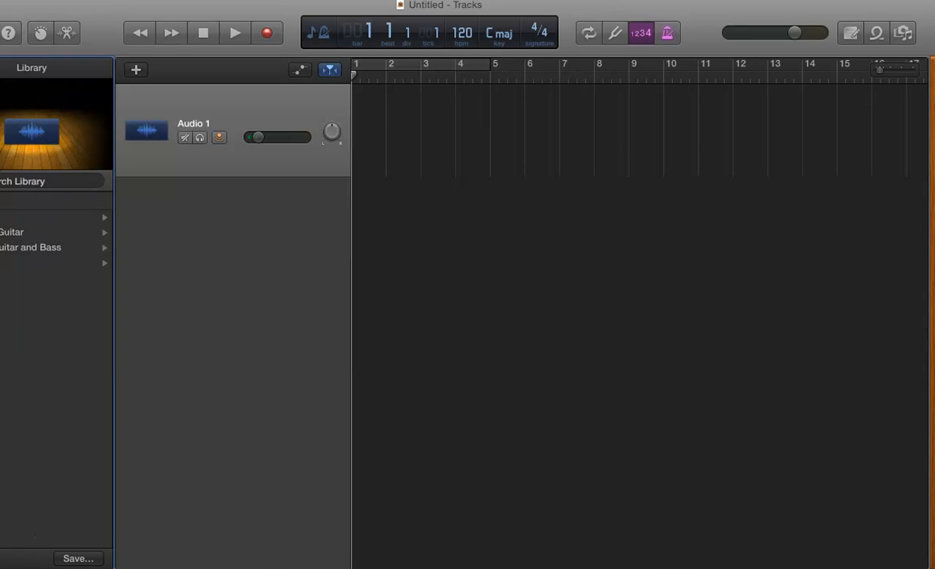
drag(0, 567, 9, 567)
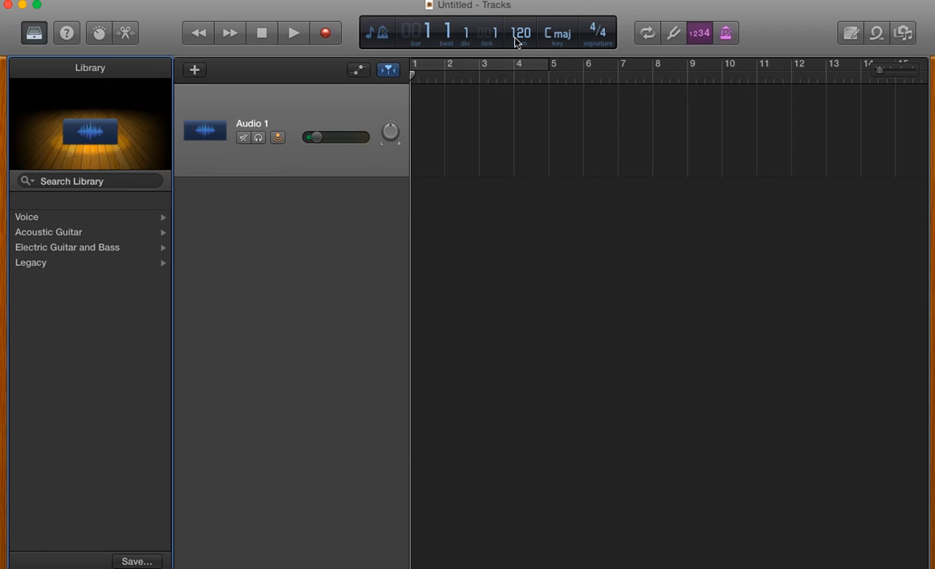
- Switch the project display from beats to Time and turn off the metronome click and the count-in
click(382, 35)
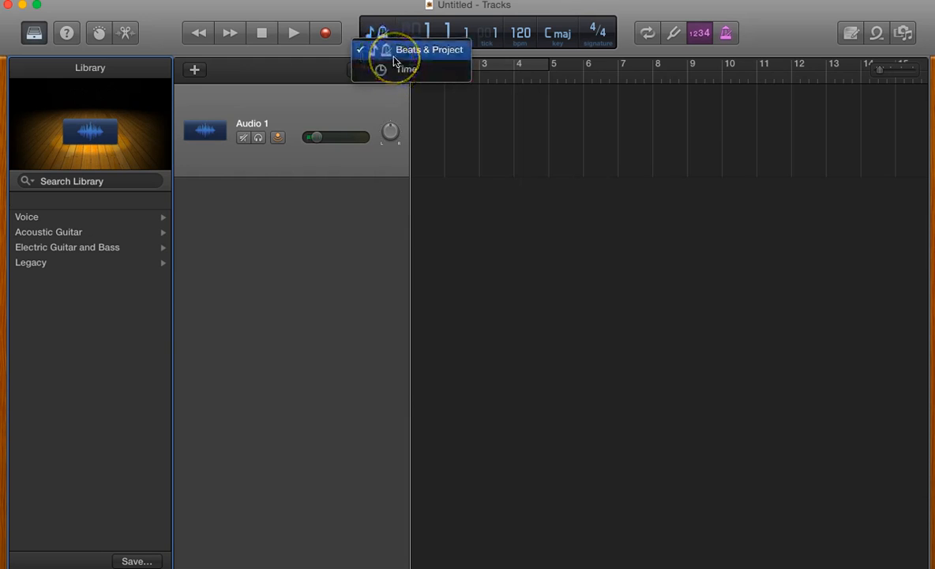
click(394, 71)
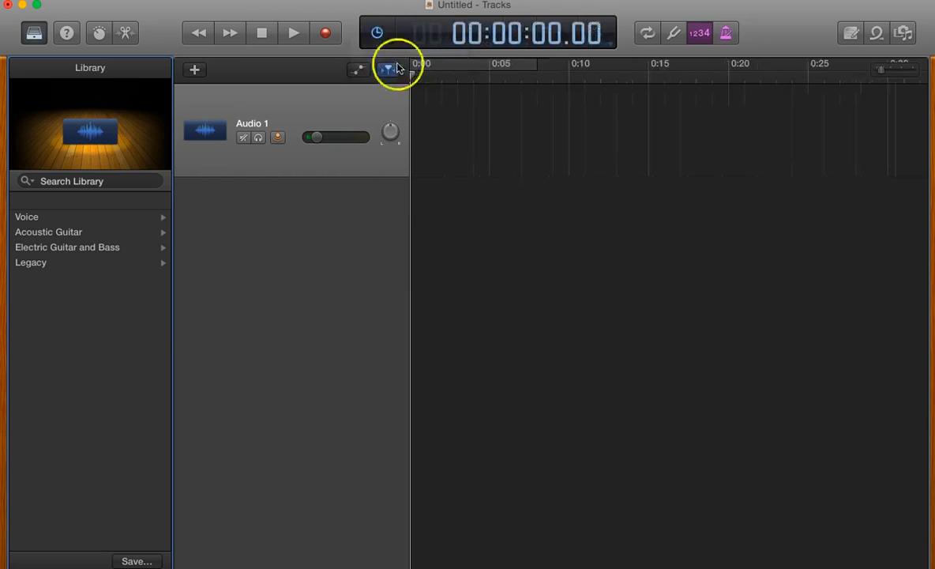
click(733, 32)
click(699, 33)
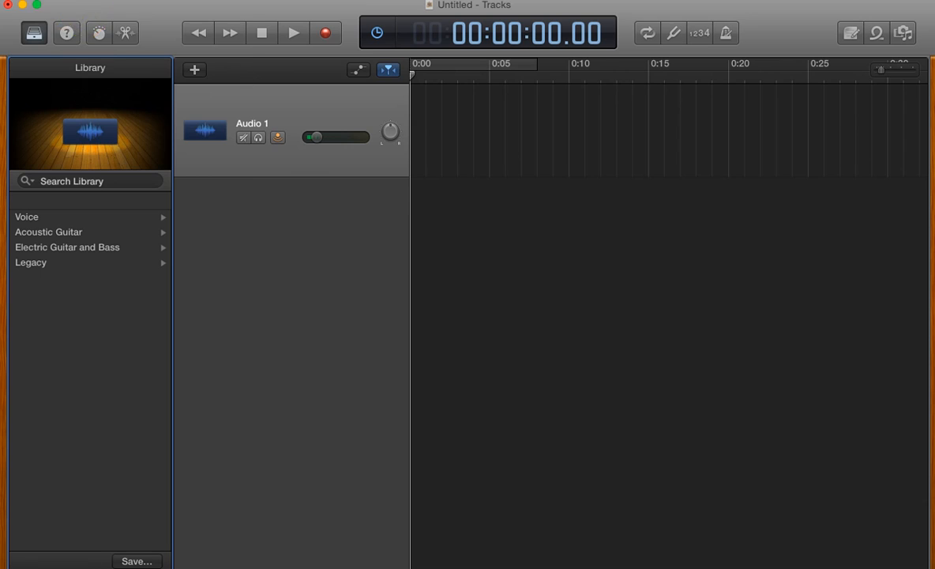
- Save the project as "audio editing training" in the GarageBand folder
click(79, 0)
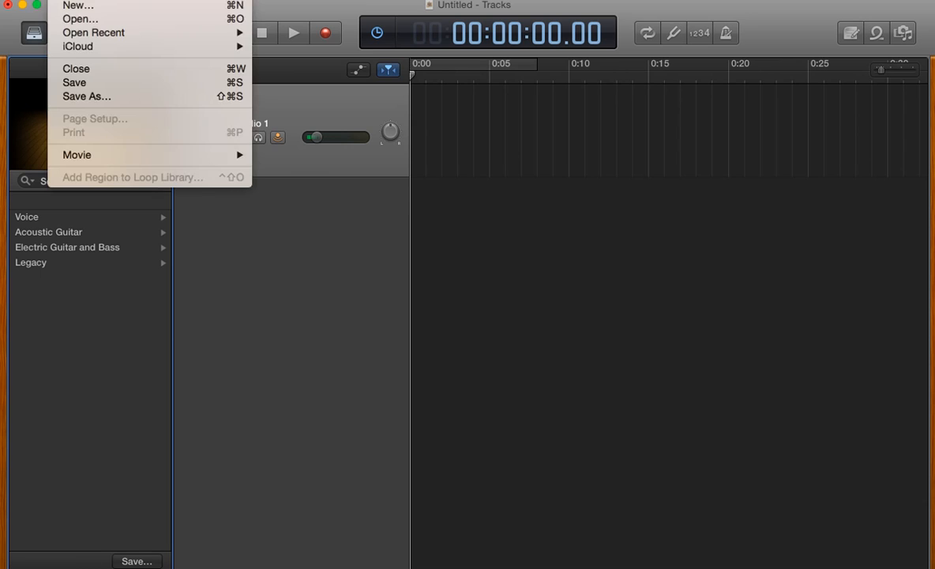
click(89, 97)
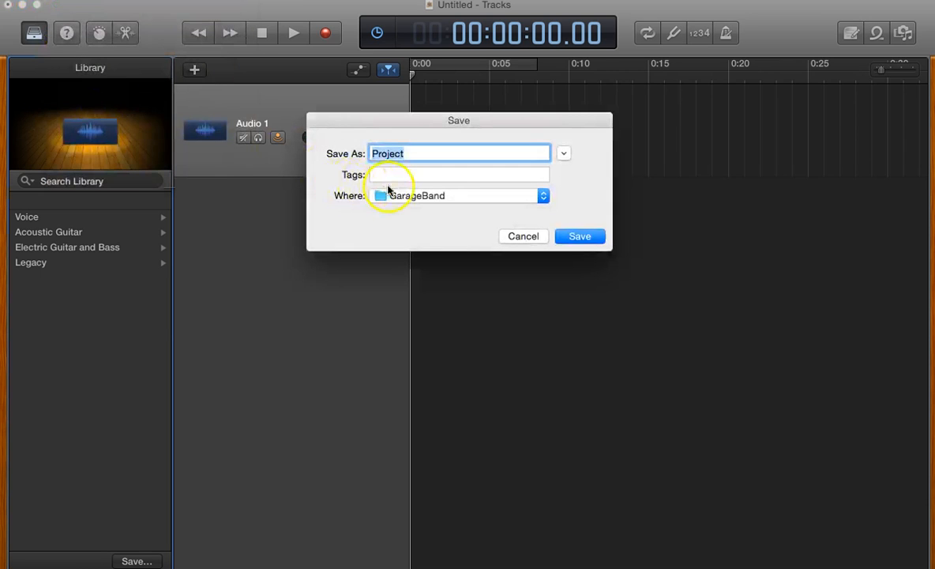
key(BackSpace)
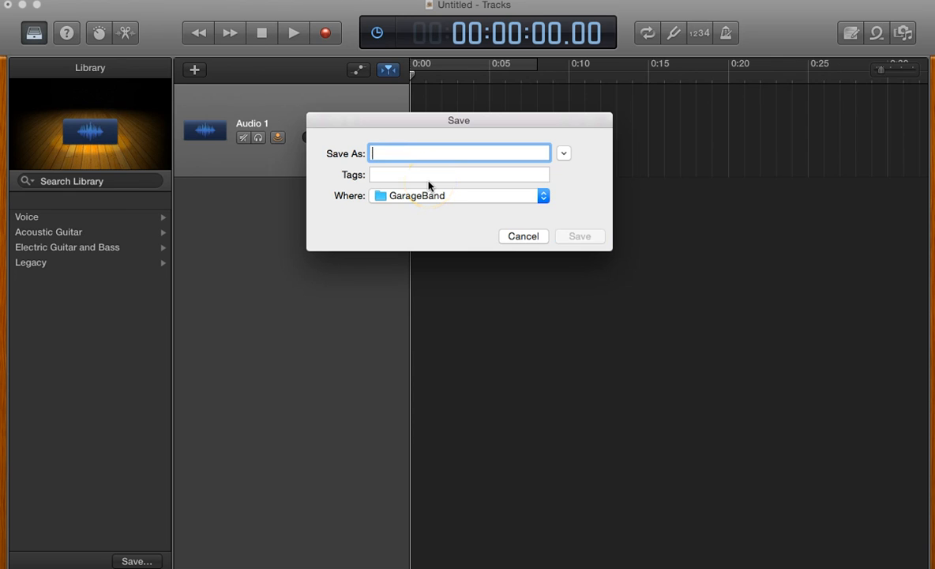
text(audi)
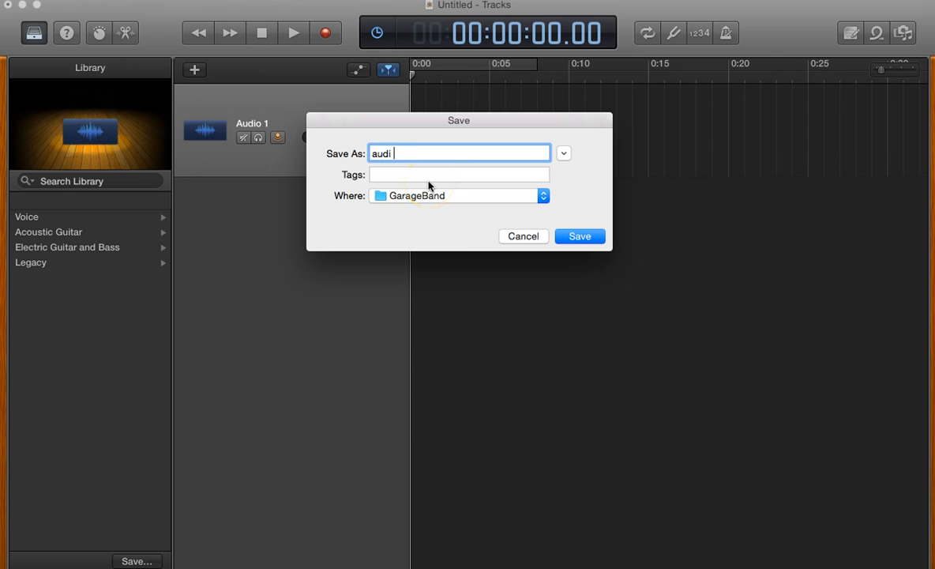
text(o editing training)
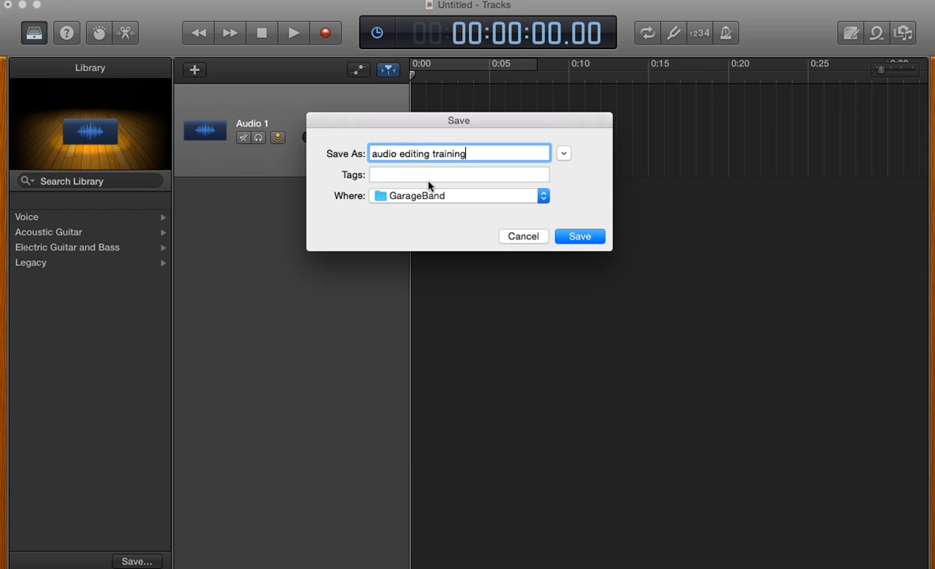
click(586, 236)
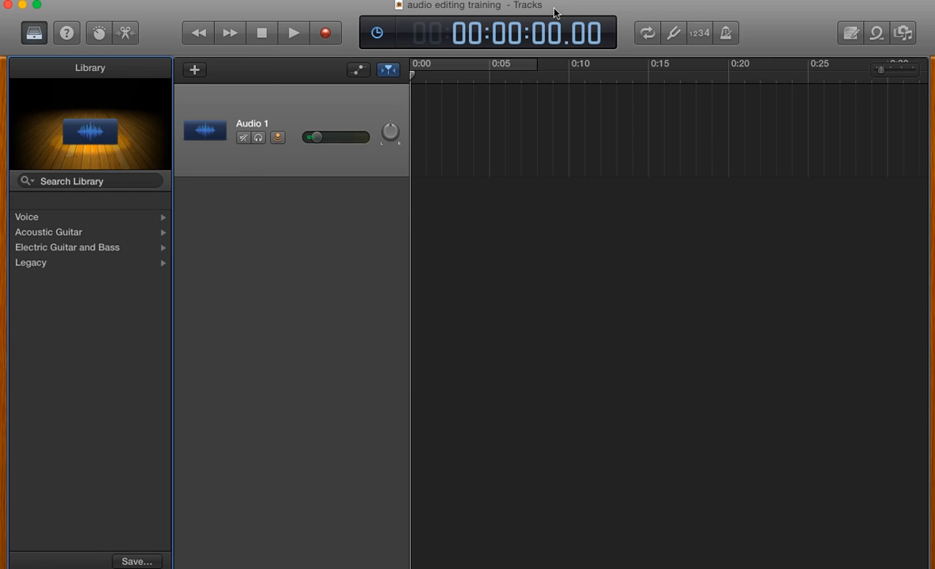
- Import the interview's Track 1 MP3 from the Podcast folder's "Skype Recprdings" subfolder as a new track below Audio 1
click(527, 218)
click(24, 567)
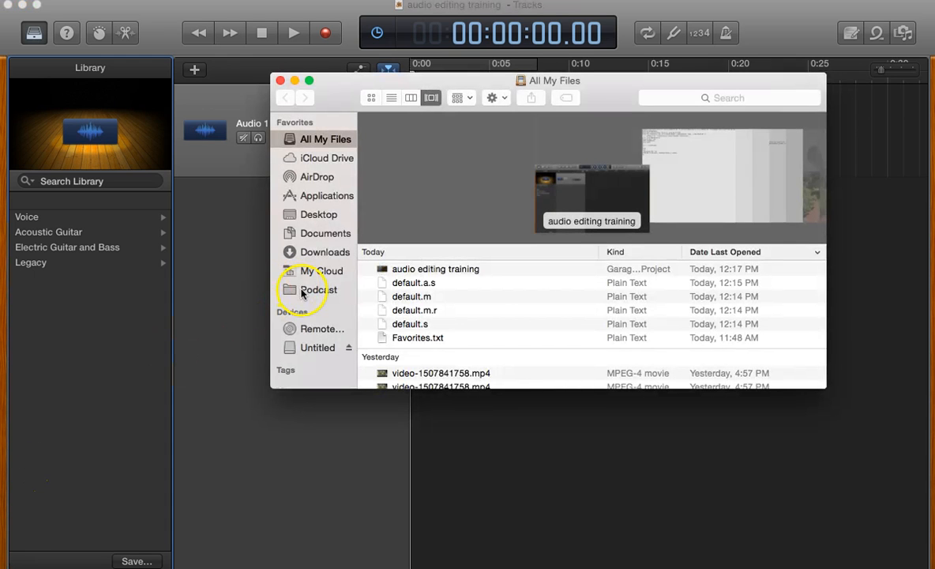
click(308, 289)
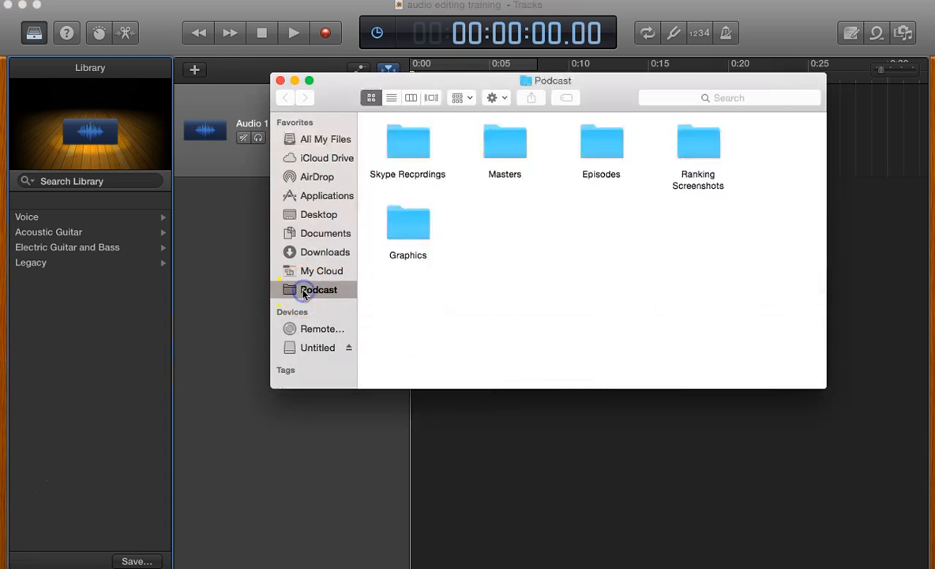
double_click(408, 142)
drag(337, 103, 486, 204)
click(567, 345)
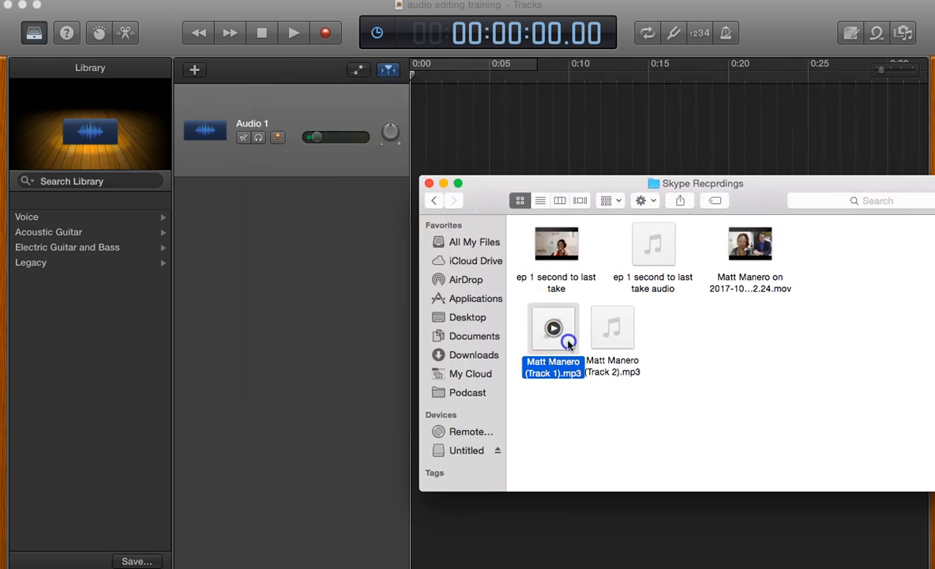
drag(567, 345, 278, 232)
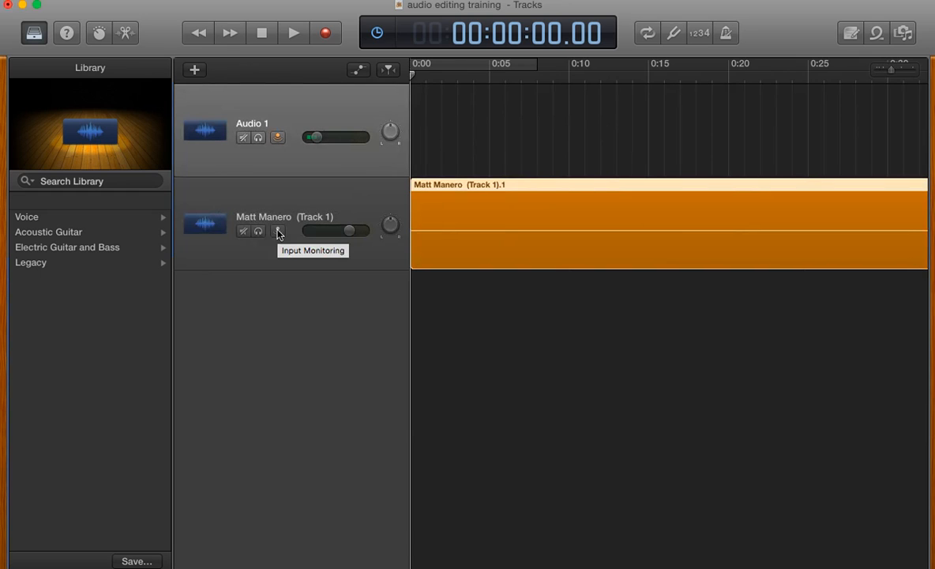
- Import the interview's Track 2 MP3 from the same Finder folder as a new track below the Track 1 recording
click(452, 203)
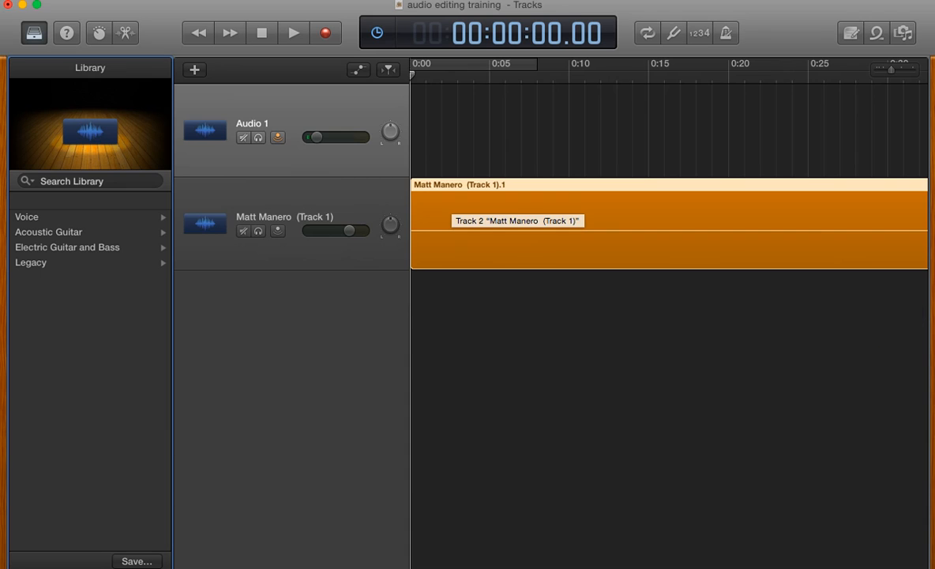
click(934, 318)
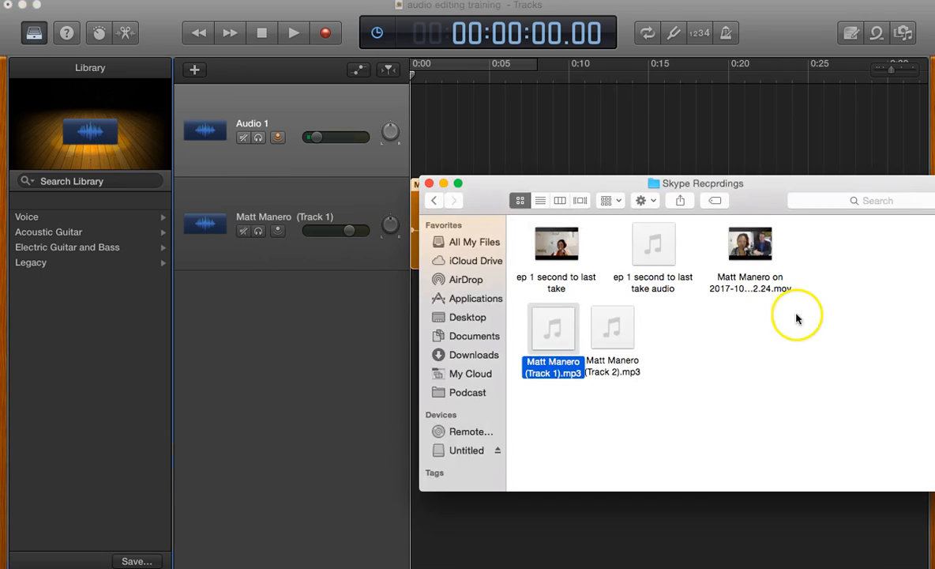
click(622, 338)
drag(622, 341, 309, 242)
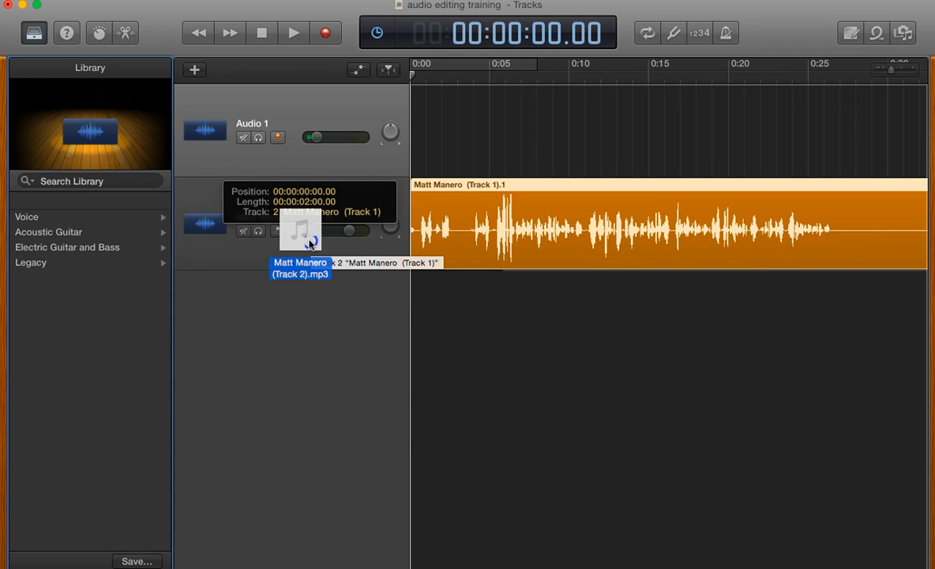
drag(310, 242, 380, 337)
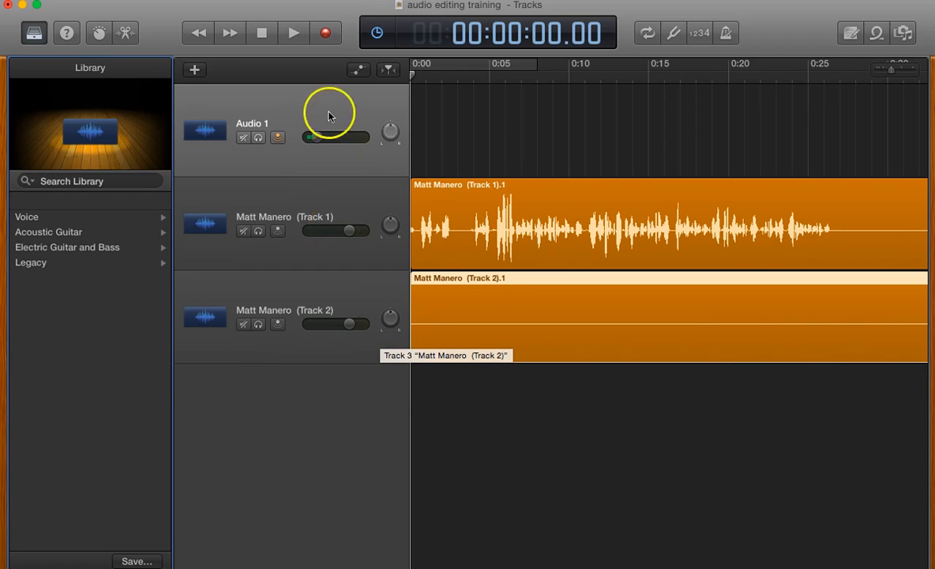
- Delete the empty Audio 1 track, keeping only the two imported interview tracks
click(298, 112)
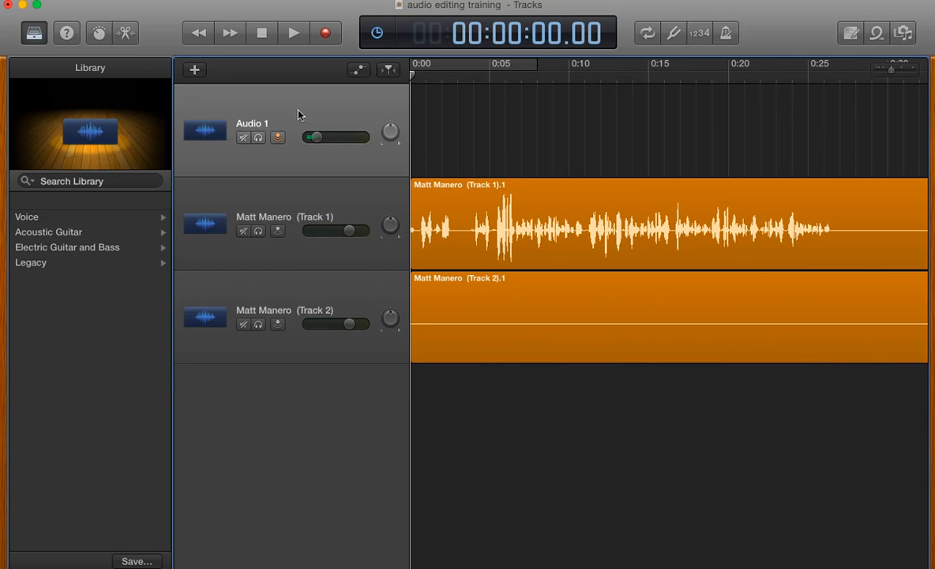
click(277, 138)
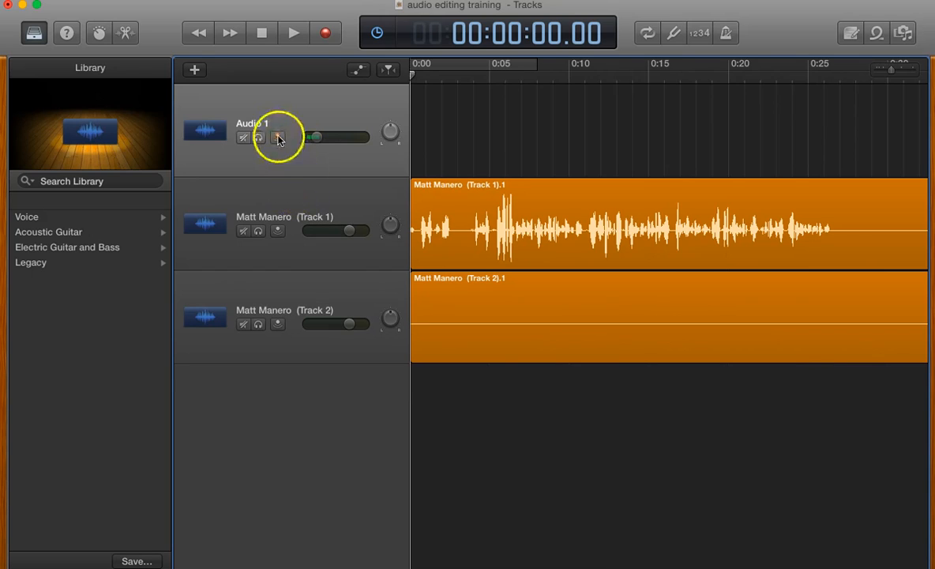
click(300, 182)
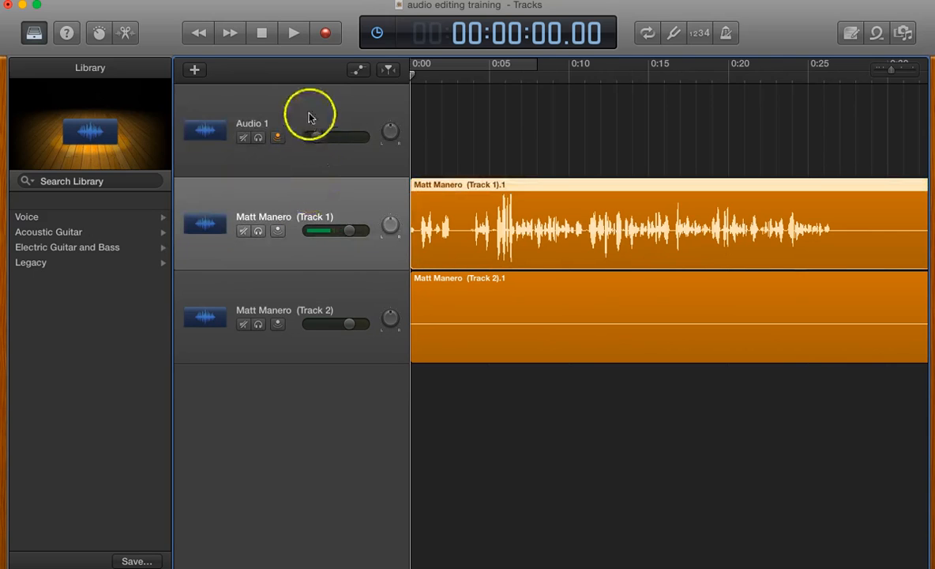
click(284, 113)
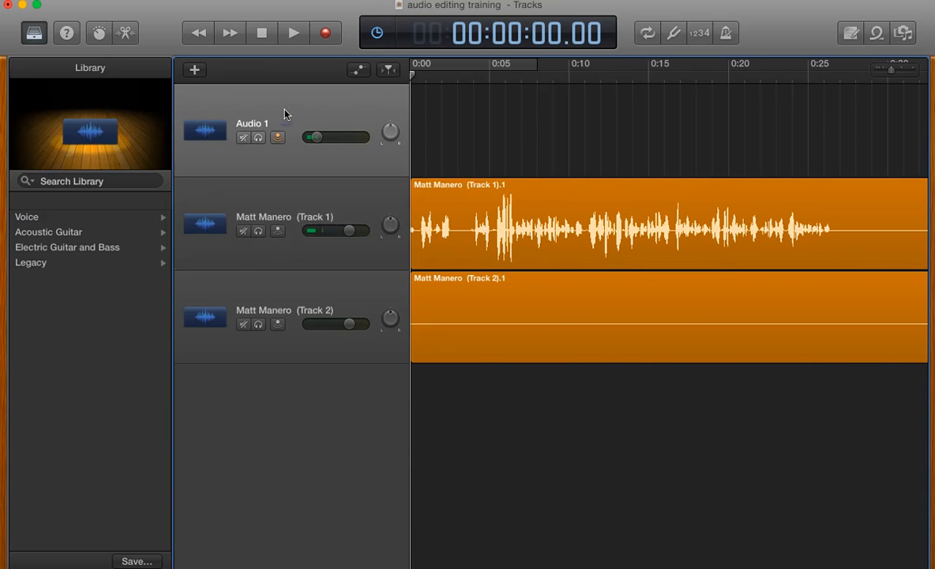
key(super+BackSpace)
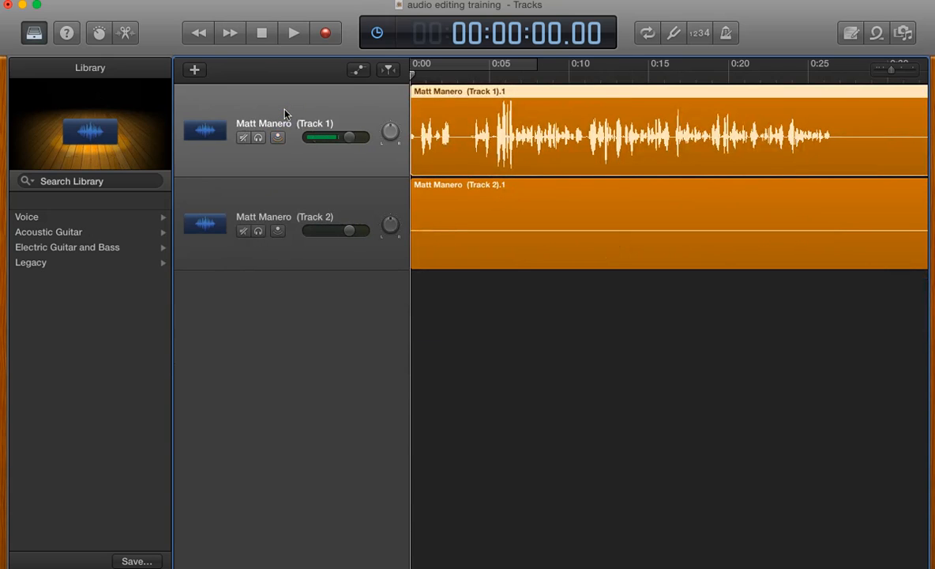